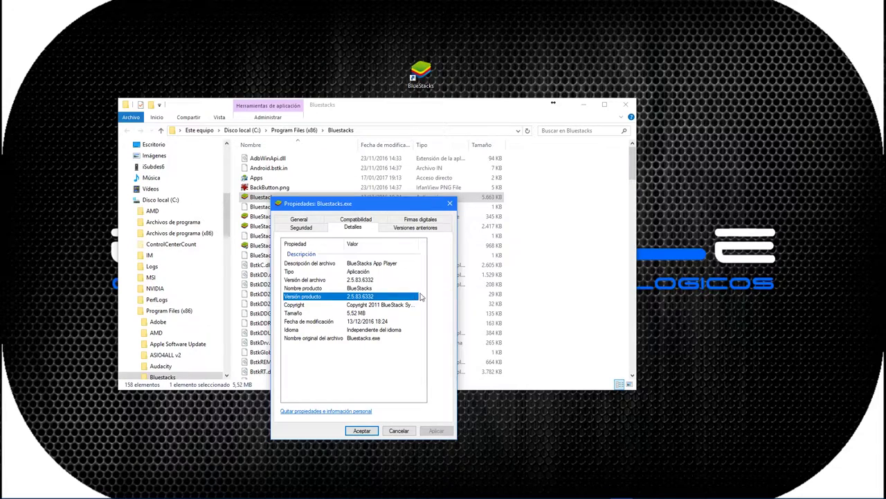
# - Close the Bluestacks.exe properties and the Bluestacks folder, and launch BlueStacks from the desktop
pyautogui.click(361, 430)
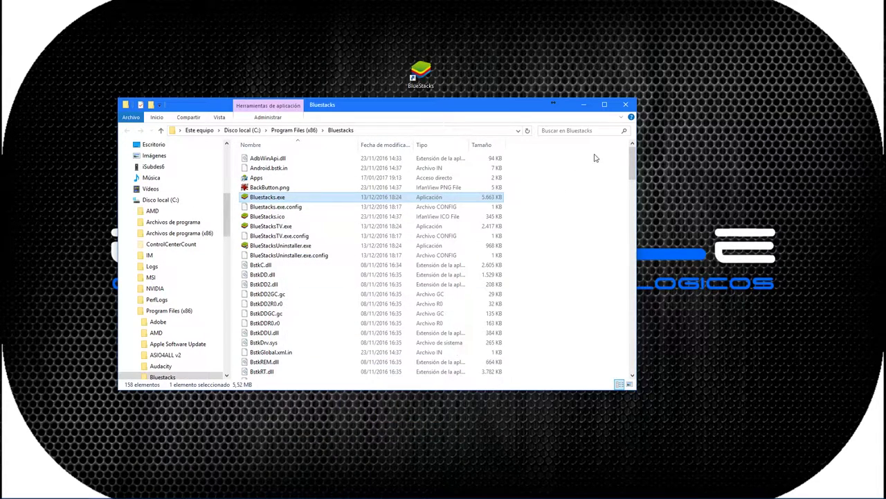
pyautogui.click(625, 105)
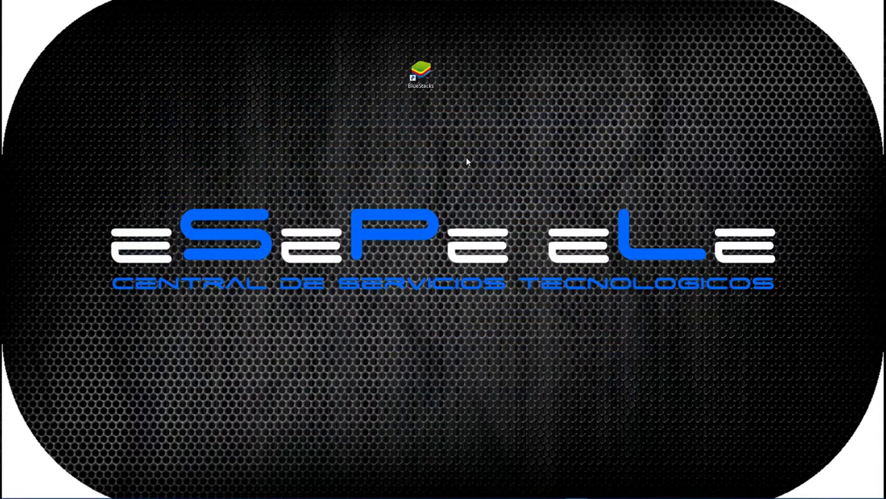
pyautogui.click(425, 73)
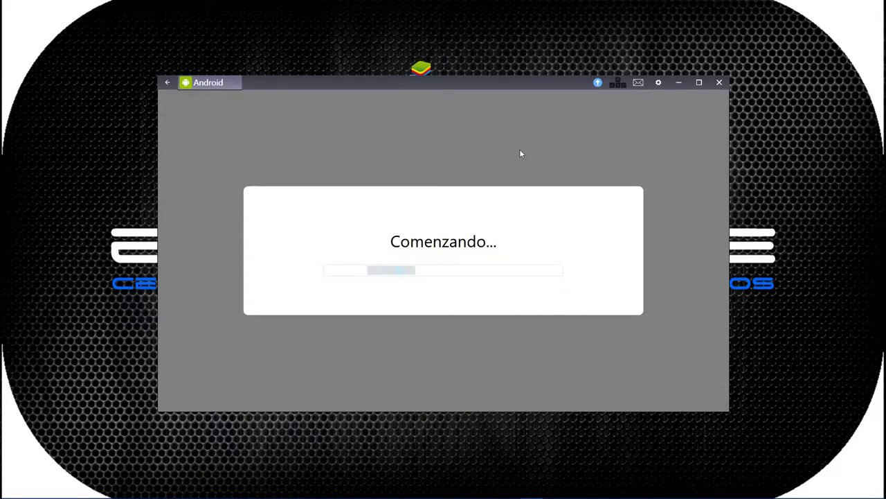
# - Open the BlueStacks preferences and toggle the option that disables automatic switching to the high-performance power plan on and back off
pyautogui.click(659, 82)
pyautogui.click(666, 157)
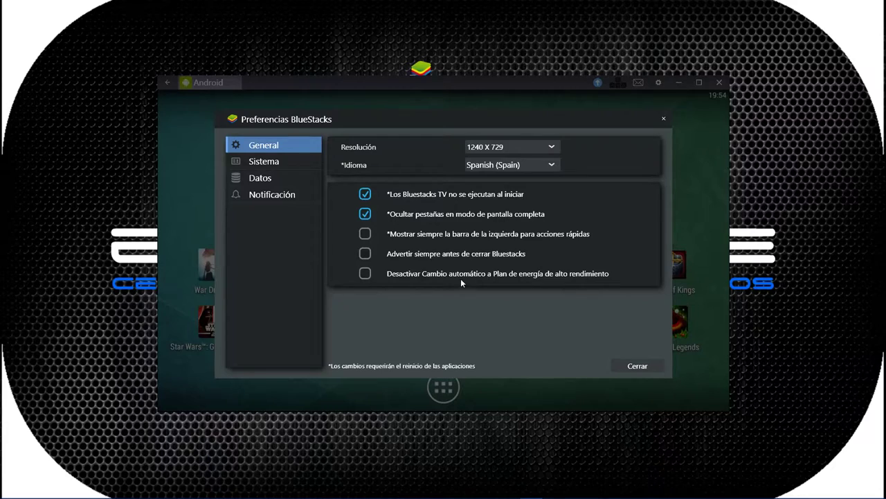
pyautogui.click(365, 274)
pyautogui.click(366, 273)
# - Review the Sistema, Datos and Notificación preferences, and close the preferences and BlueStacks
pyautogui.click(279, 163)
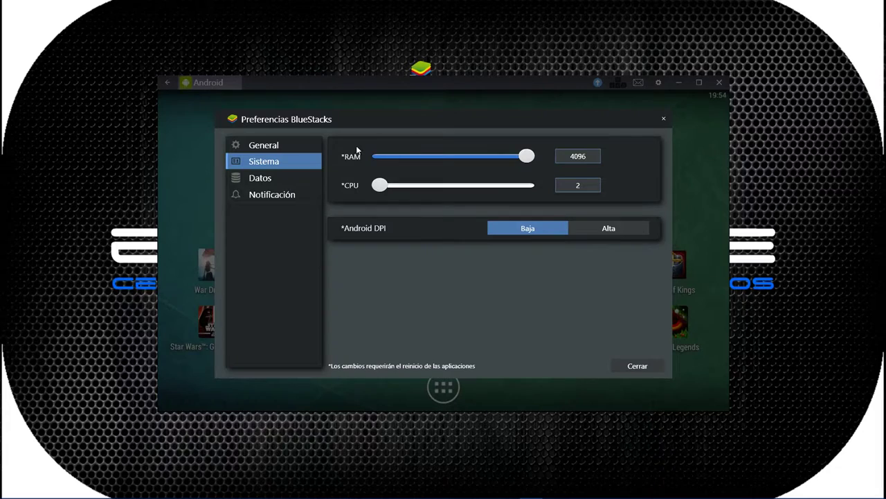
pyautogui.click(264, 180)
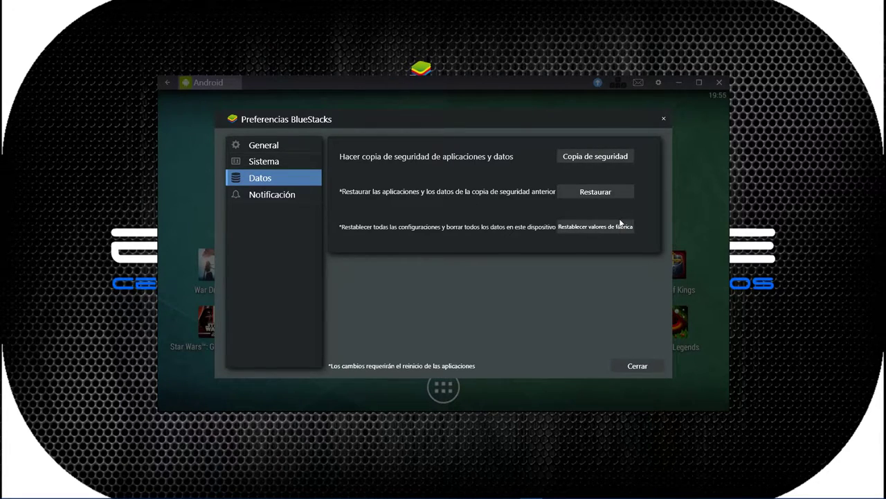
pyautogui.click(269, 195)
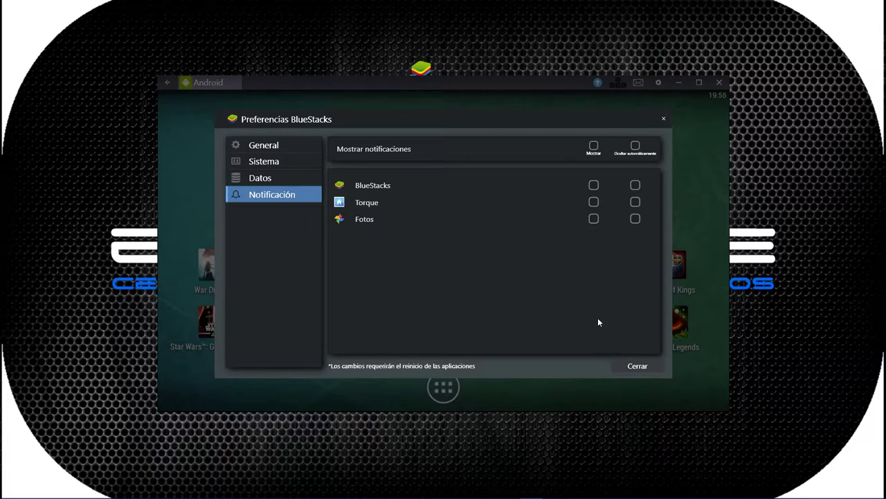
pyautogui.click(635, 366)
pyautogui.click(718, 82)
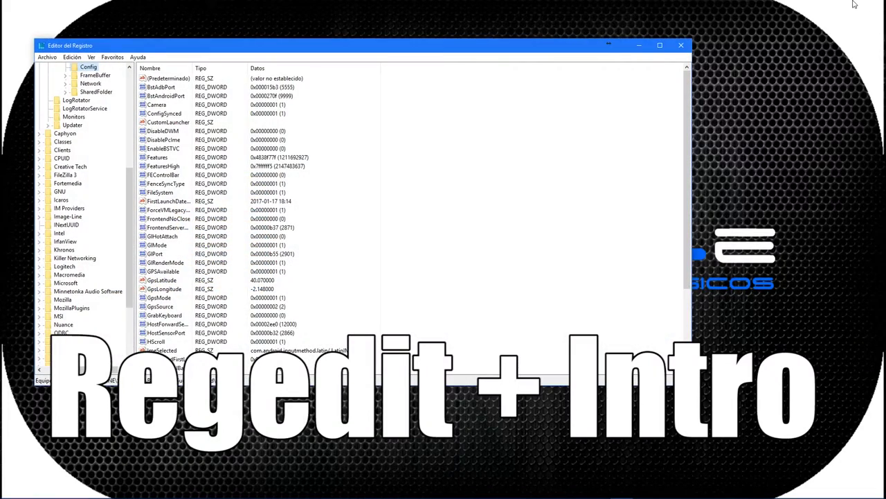
# - Go to the registry key HKEY_LOCAL_MACHINE\SOFTWARE\BlueStacks\Guests\Android\Config
pyautogui.scroll(8, 67, 92)
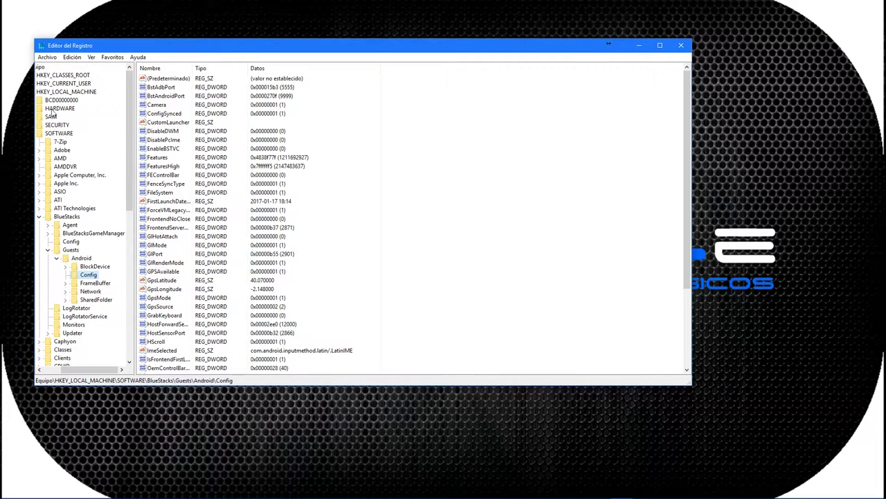
pyautogui.click(67, 92)
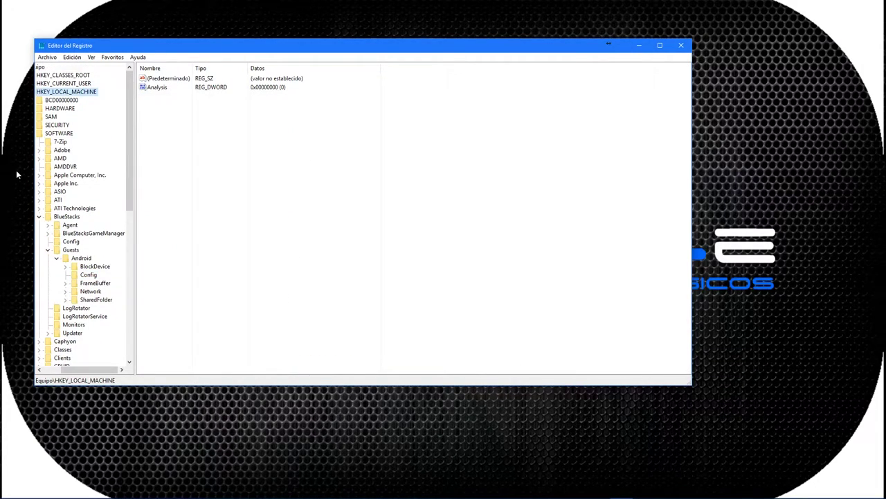
pyautogui.click(61, 134)
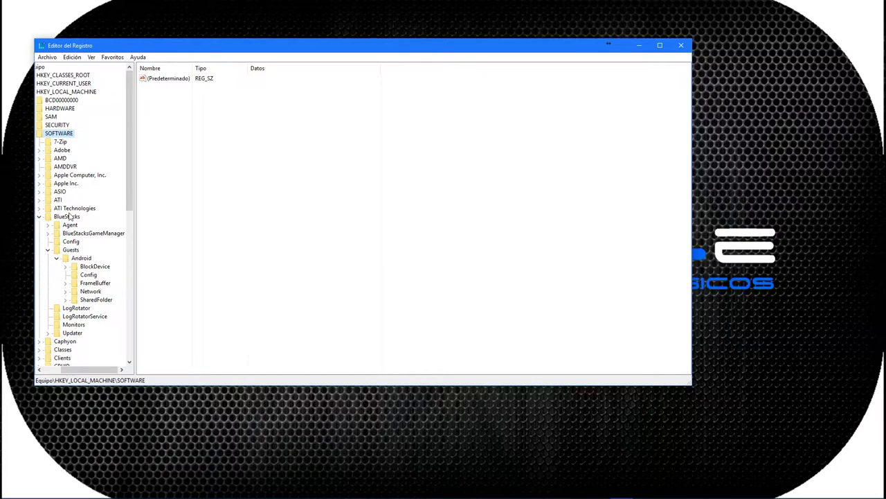
pyautogui.click(69, 216)
pyautogui.click(71, 250)
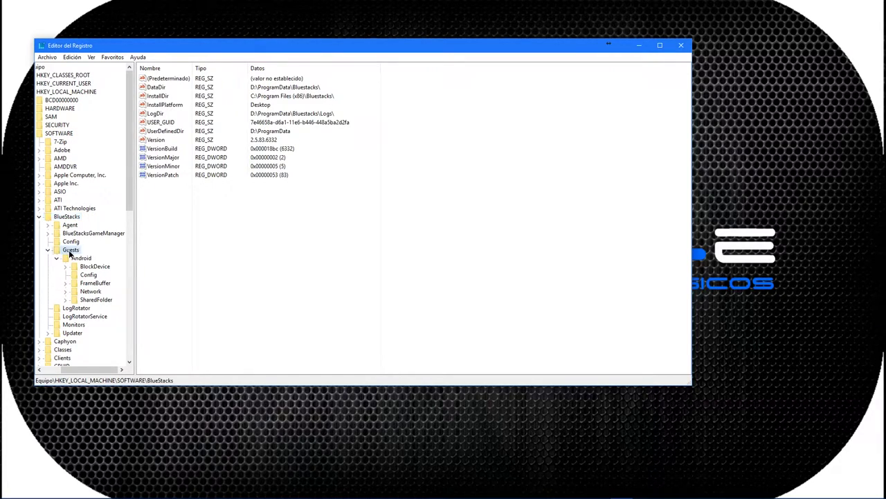
pyautogui.click(77, 261)
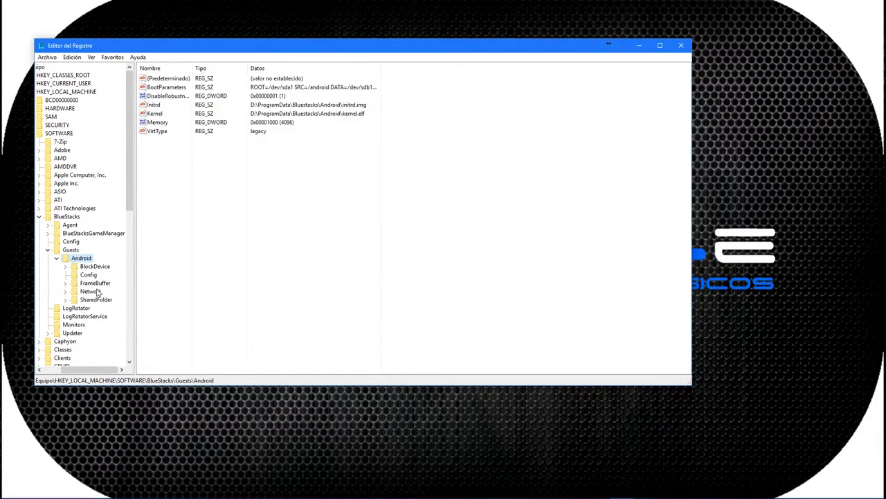
pyautogui.click(87, 274)
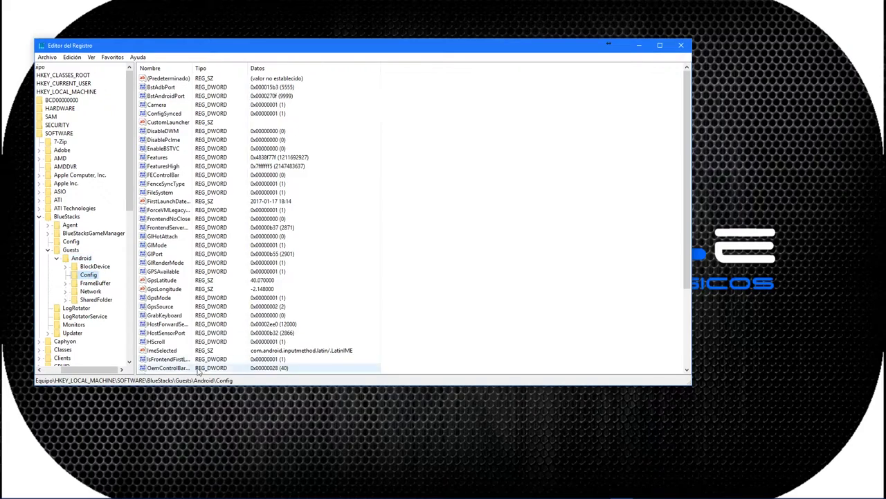
# - Enter 4 for the GlRenderMode DWORD, replace it with 1, accept the value and close the Registry Editor
pyautogui.click(156, 264)
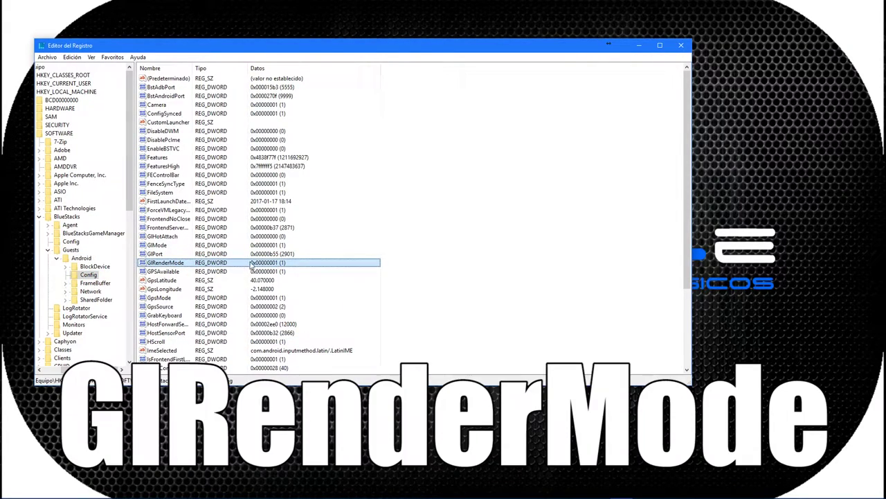
pyautogui.doubleClick(194, 263)
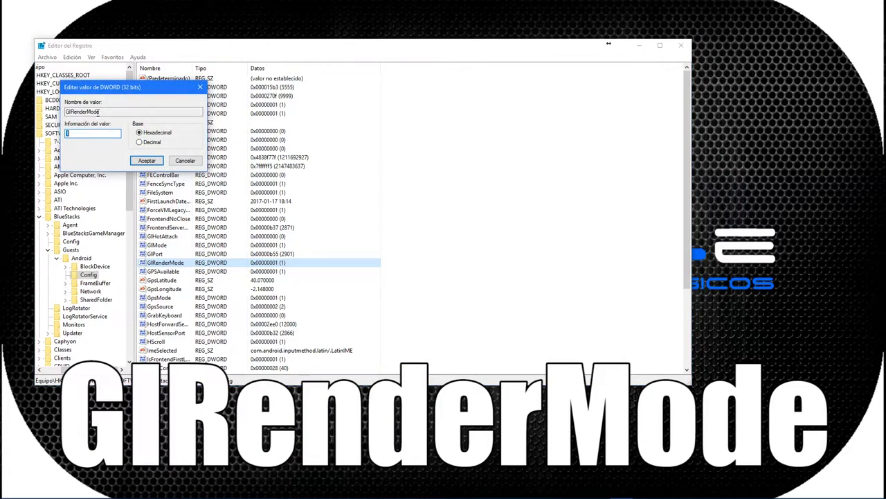
pyautogui.write('4')
pyautogui.doubleClick(77, 133)
pyautogui.write('1')
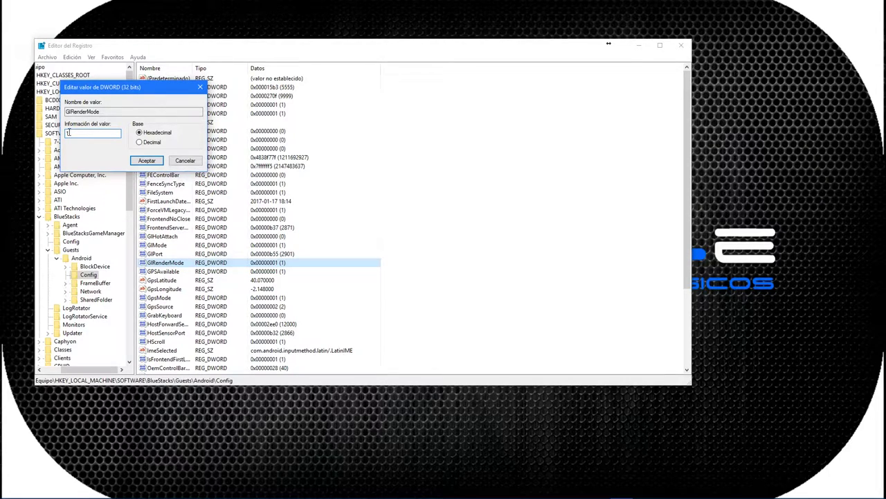
pyautogui.click(148, 162)
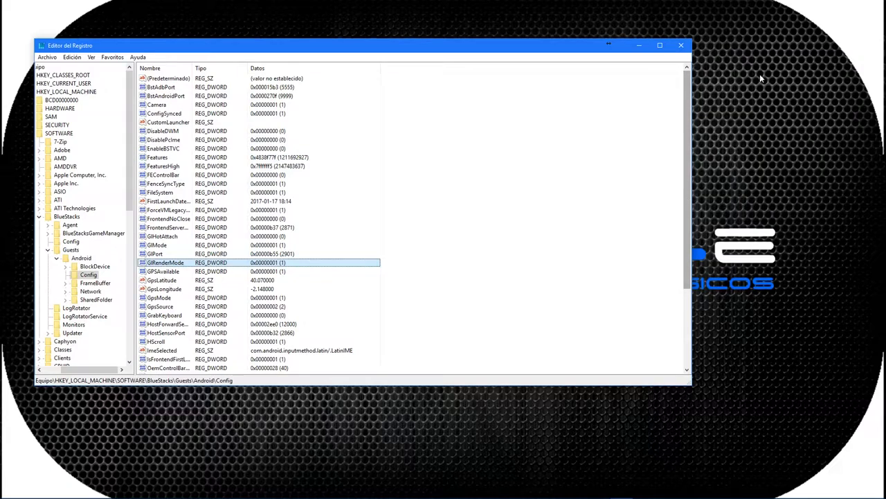
pyautogui.click(681, 47)
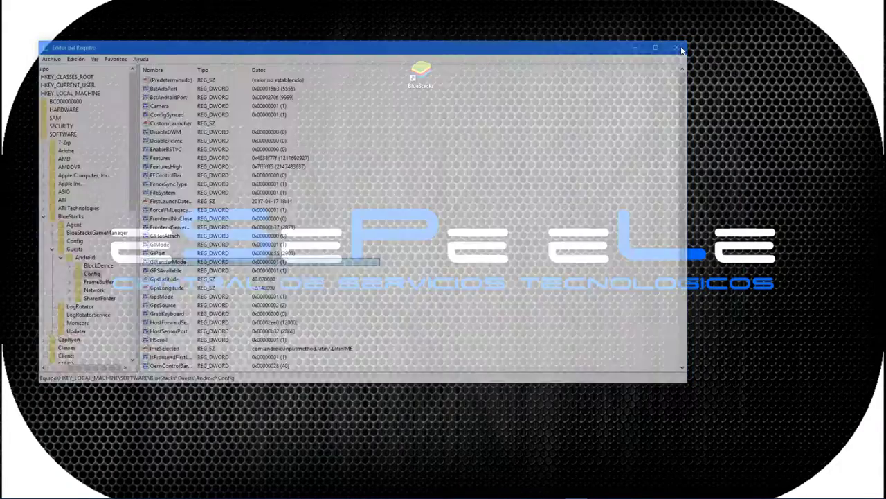
# - Launch BlueStacks and search its Play Store for "adw launcher"
pyautogui.doubleClick(424, 76)
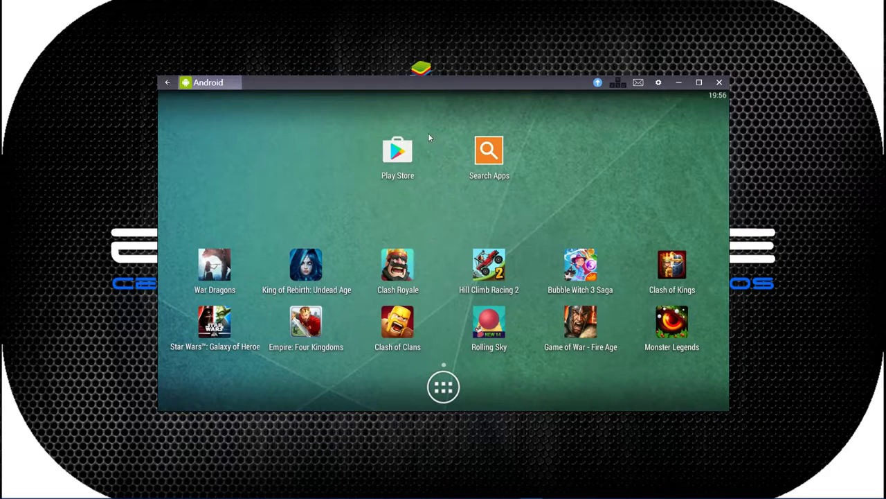
pyautogui.click(405, 152)
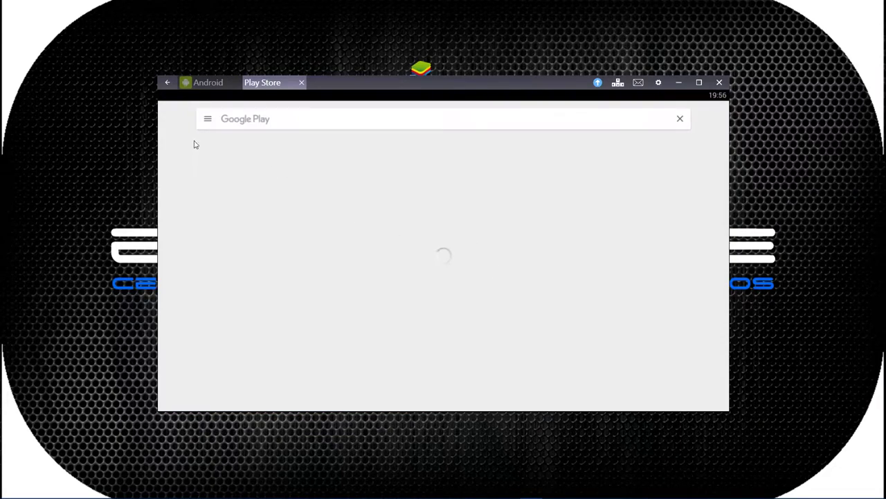
pyautogui.click(246, 120)
pyautogui.write('adw')
pyautogui.press('Down')
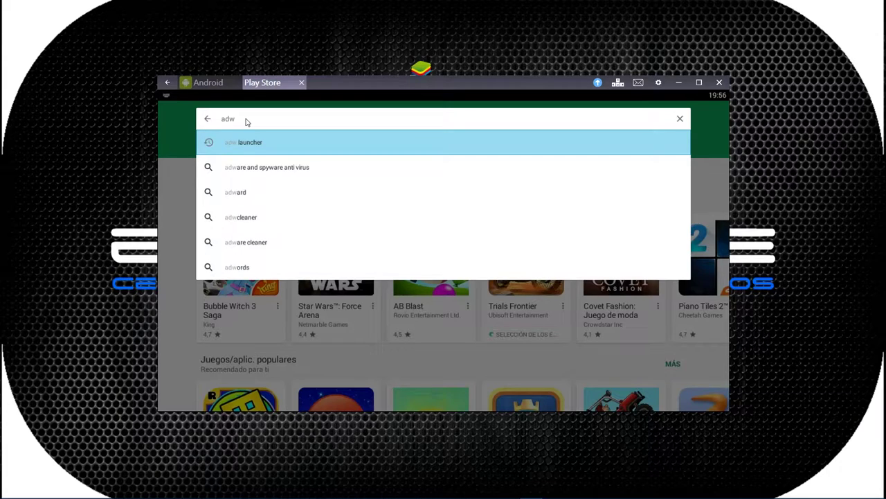
pyautogui.press('Return')
# - Install ADW Launcher 2 from the search results and accept its installation request
pyautogui.click(235, 228)
pyautogui.click(648, 290)
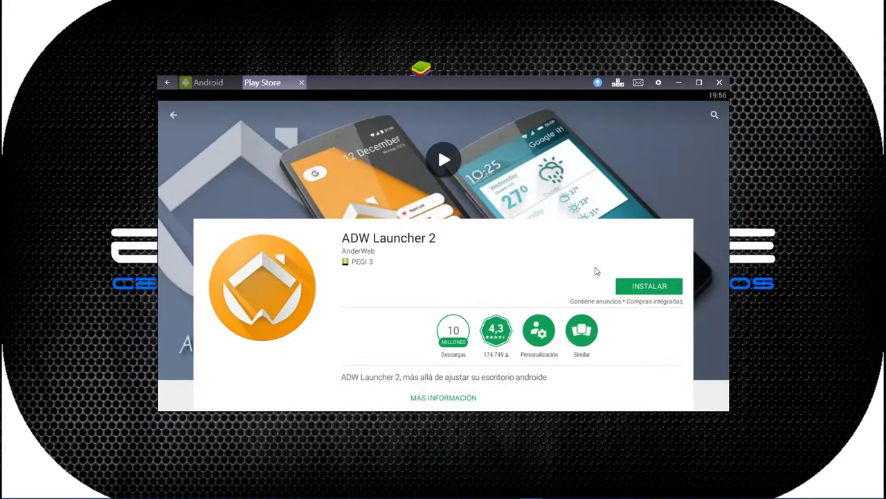
pyautogui.click(495, 303)
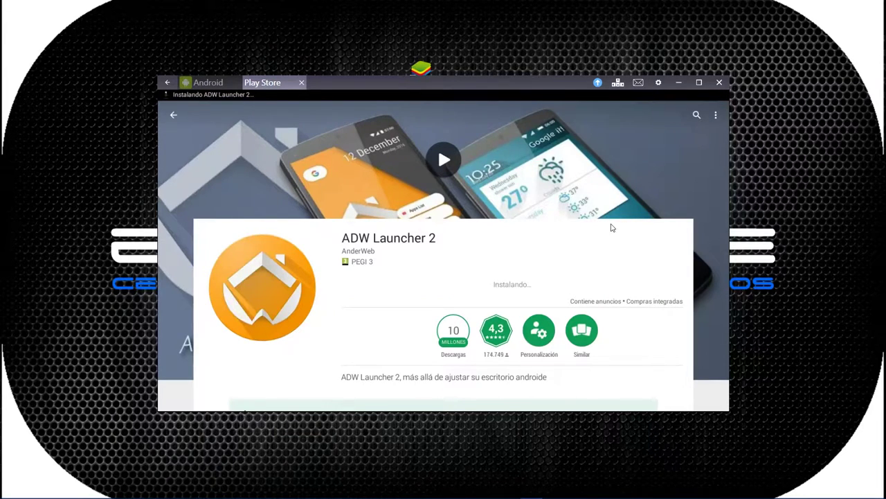
# - Open ADW Launcher 2, choose the Android Nougat starting style, and acknowledge the privacy notice and the Pantalla tip
pyautogui.click(644, 290)
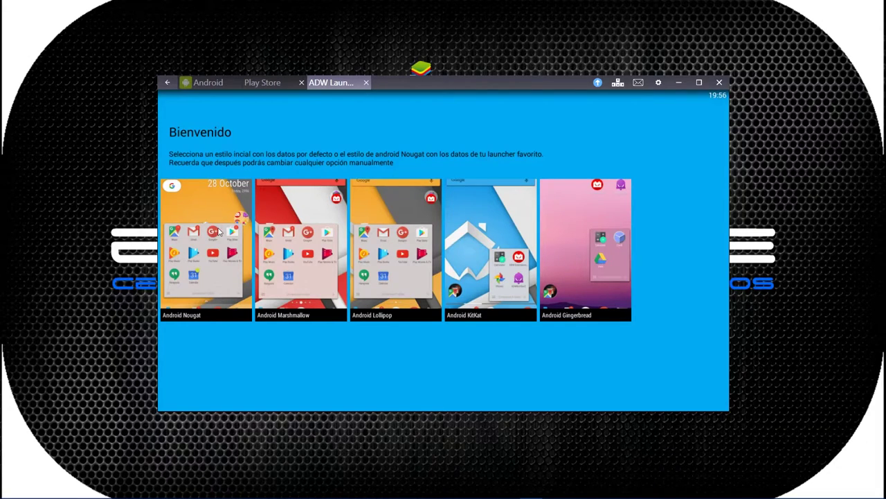
pyautogui.click(197, 236)
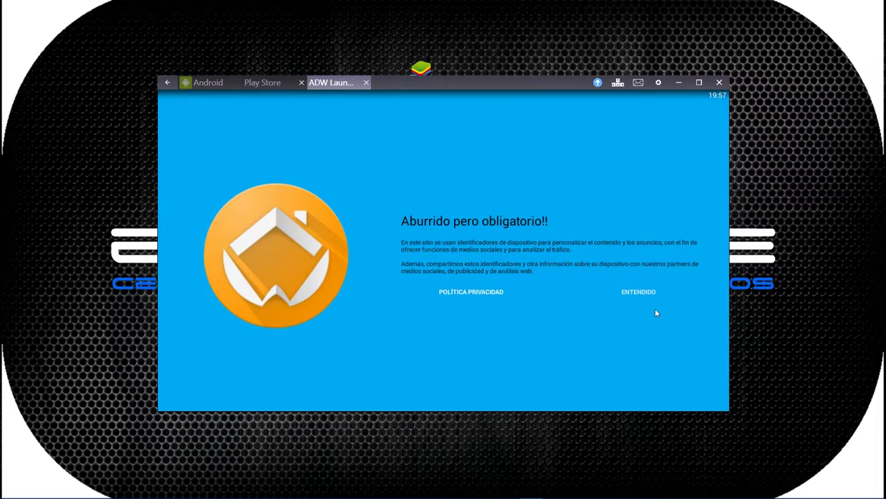
pyautogui.click(630, 292)
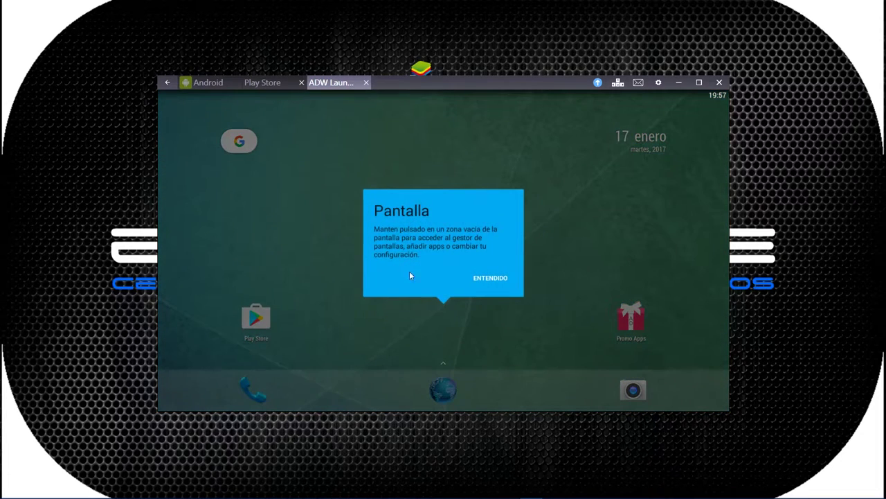
pyautogui.click(489, 277)
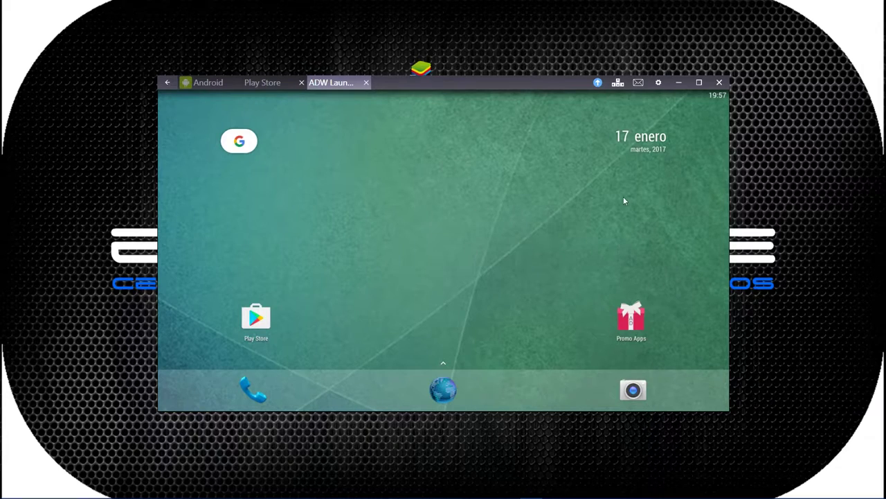
# - Remove the Promo Apps shortcut from the home screen and close ADW Launcher and the Play Store
pyautogui.click(623, 325)
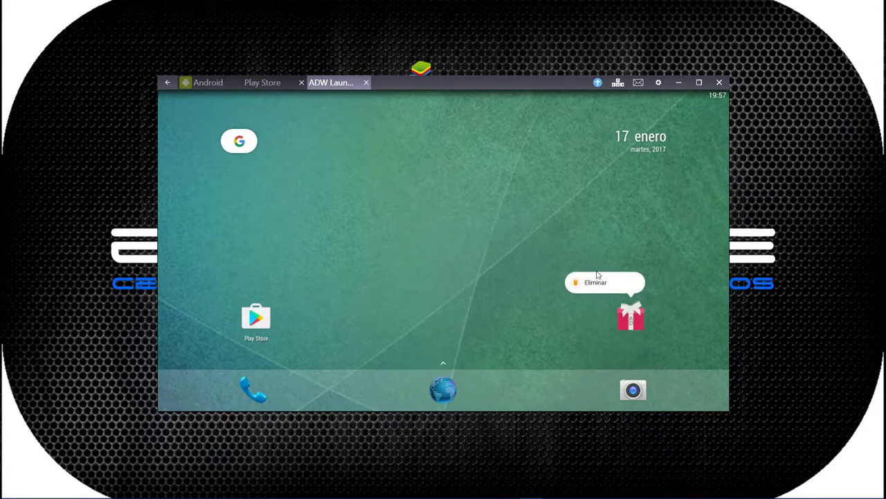
pyautogui.click(592, 282)
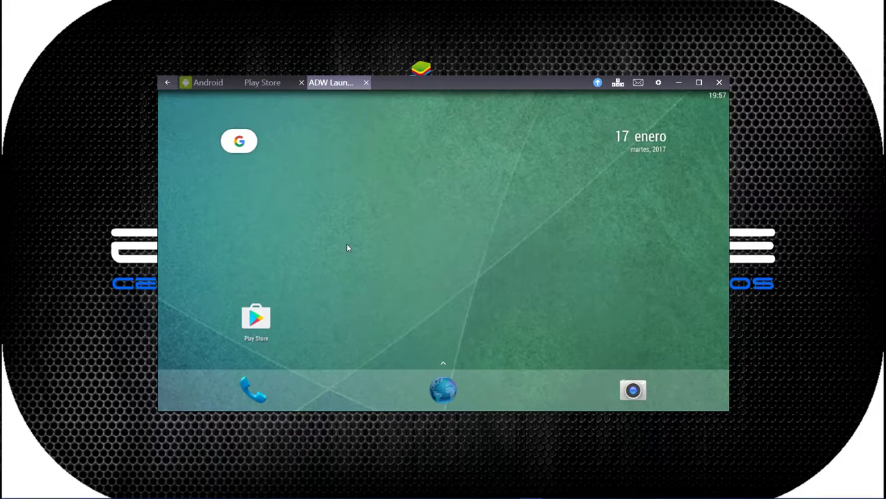
pyautogui.click(366, 83)
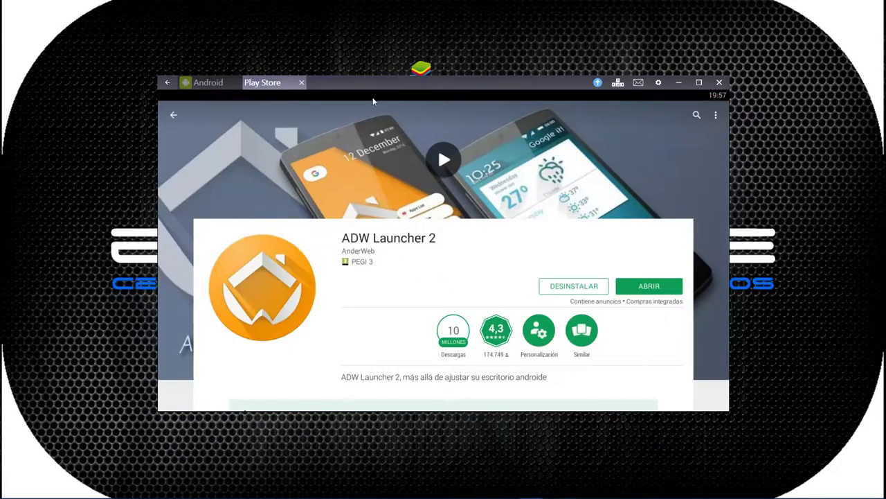
pyautogui.click(301, 83)
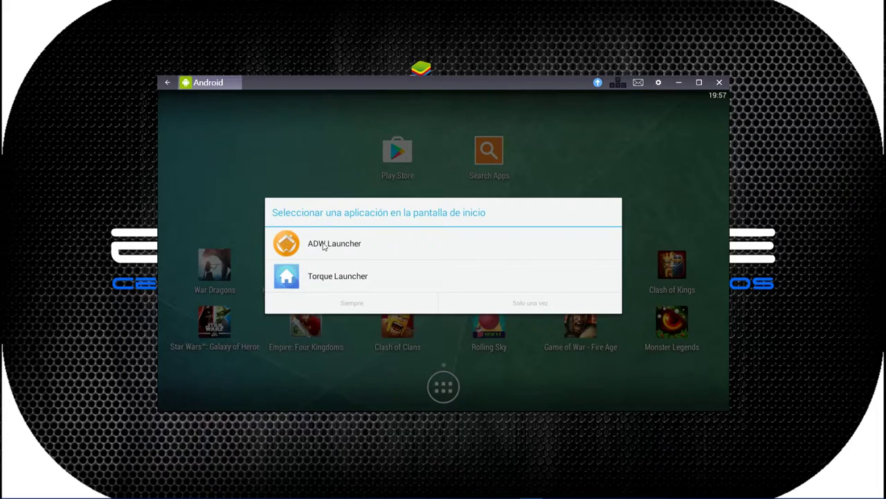
# - Set ADW Launcher as the home app with Siempre, open its app drawer and dismiss the Categorías tip
pyautogui.click(326, 246)
pyautogui.click(360, 306)
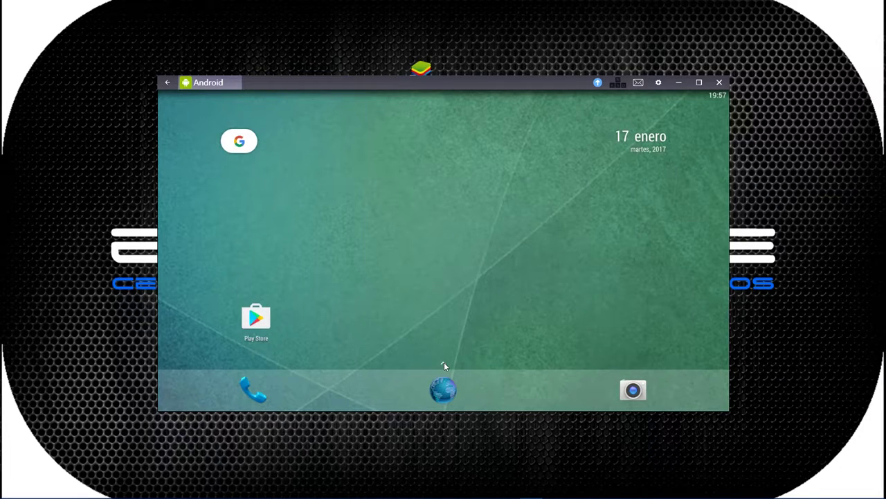
pyautogui.moveTo(444, 362); pyautogui.dragTo(443, 212)
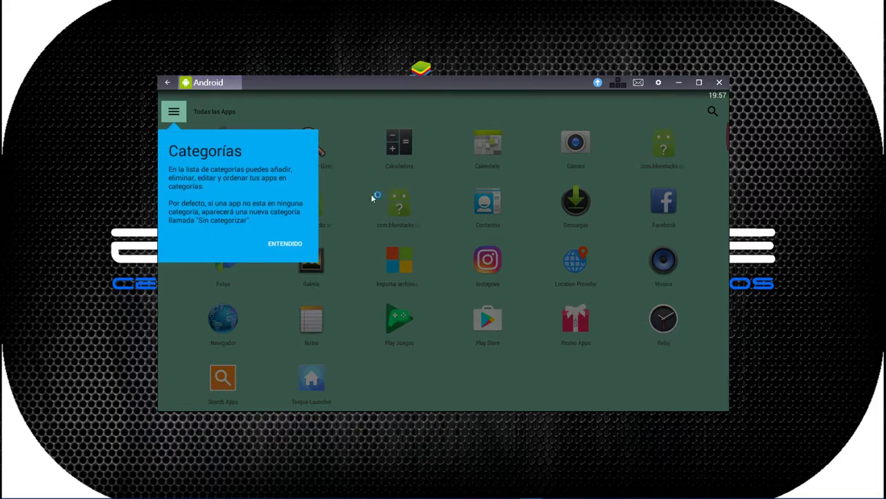
pyautogui.click(281, 244)
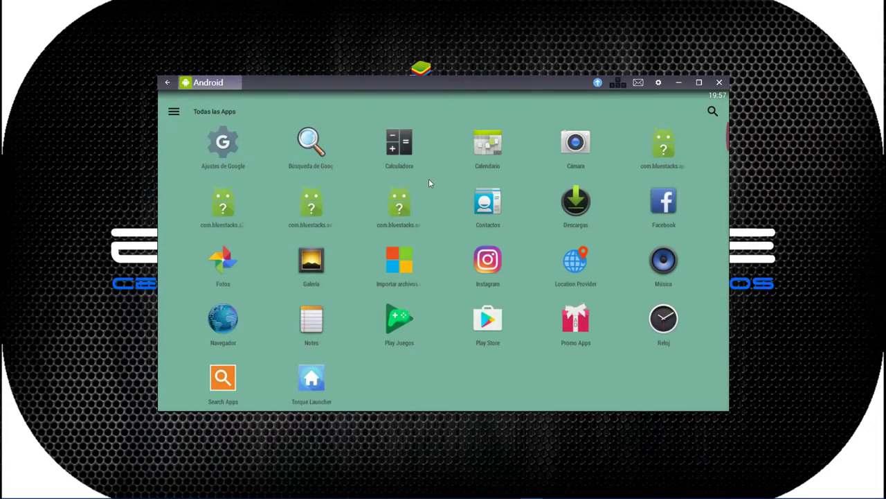
# - Return to the home screen, search the Play Store for "vain" and open the Vainglory page
pyautogui.moveTo(428, 180); pyautogui.dragTo(395, 202)
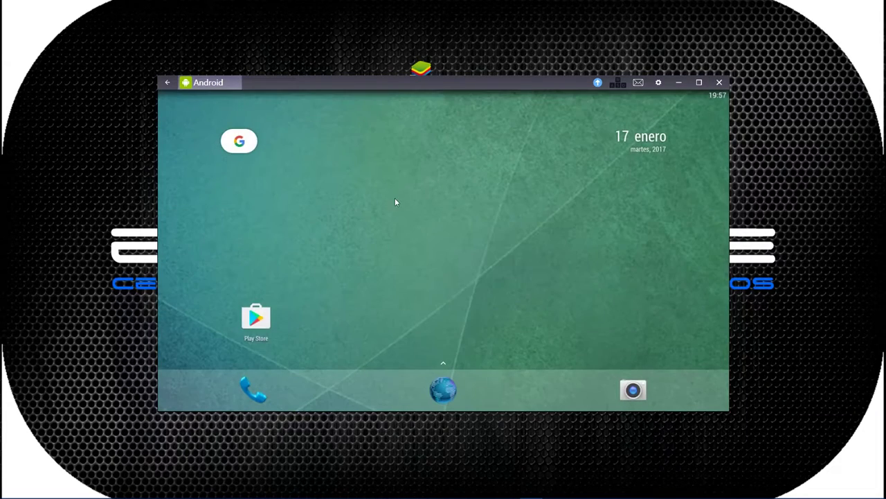
pyautogui.click(255, 317)
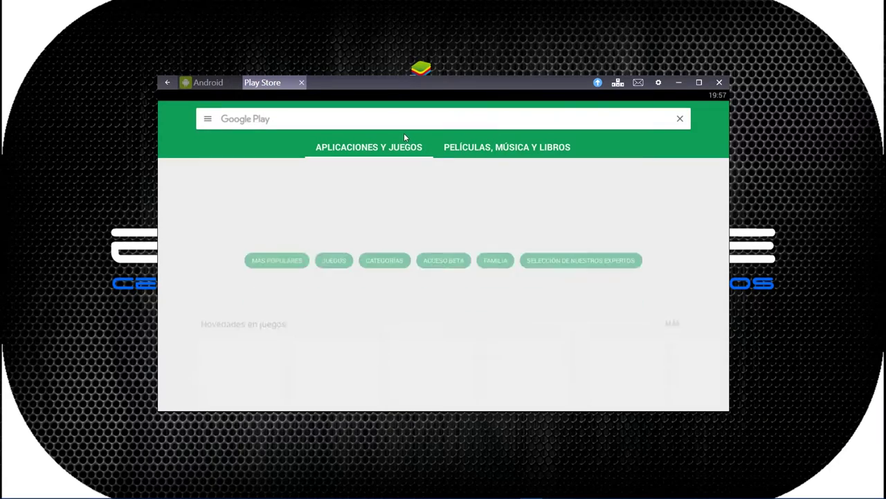
pyautogui.click(258, 118)
pyautogui.write('vain')
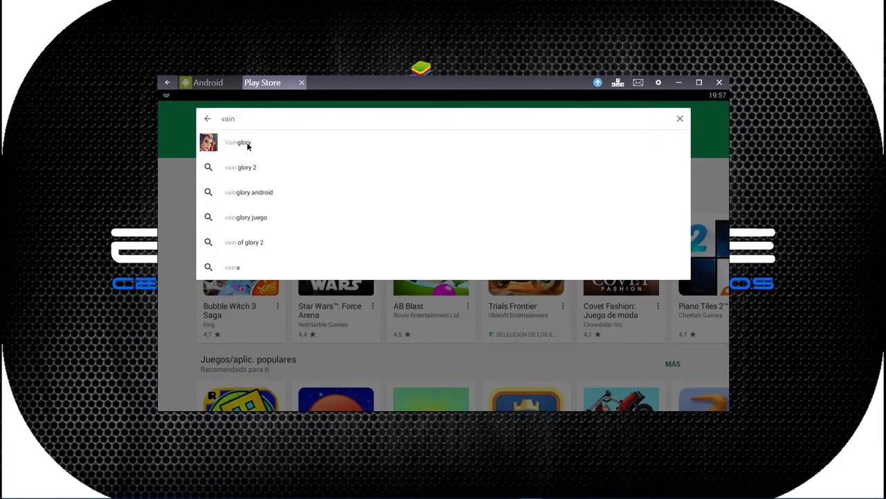
pyautogui.click(248, 143)
# - Install Vainglory, accepting its permissions and continuing the large download over Wi-Fi only
pyautogui.click(635, 286)
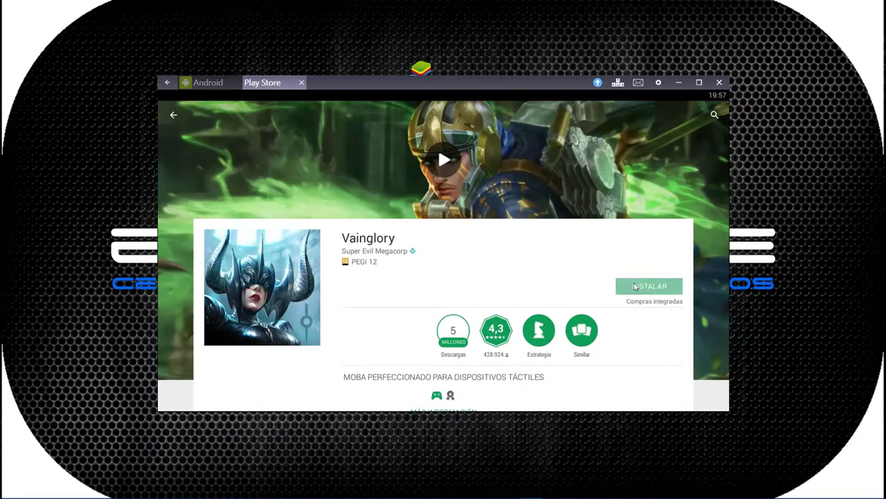
pyautogui.click(485, 332)
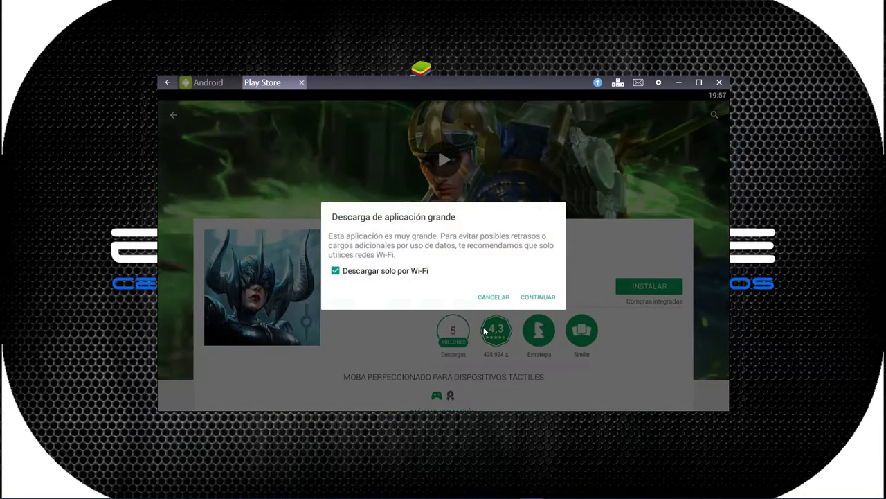
pyautogui.click(545, 299)
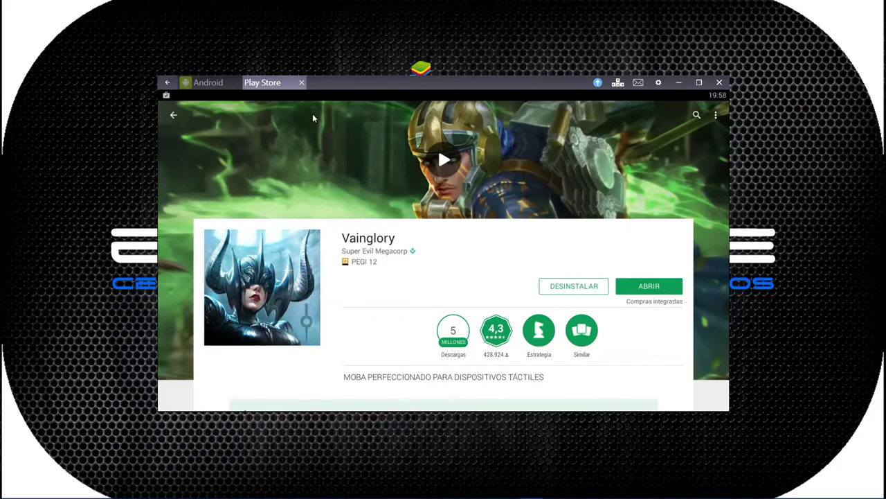
# - Launch Vainglory and sign in to the existing account from the player profile
pyautogui.click(650, 285)
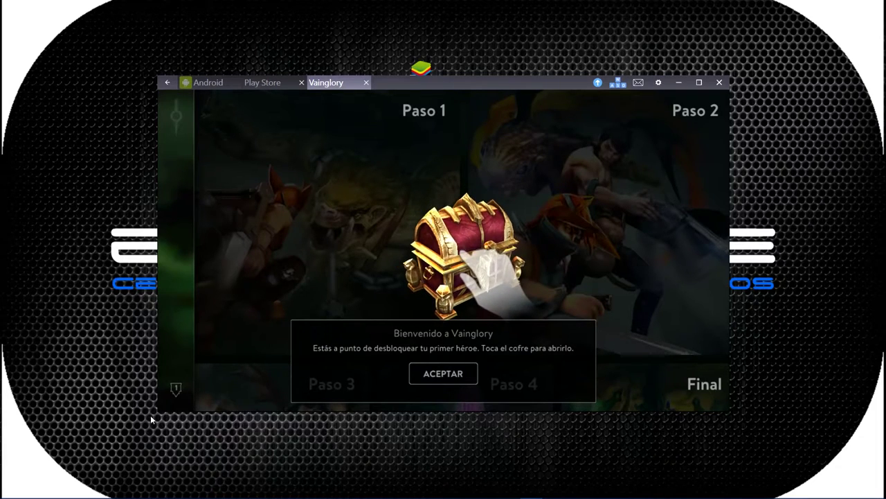
pyautogui.click(176, 388)
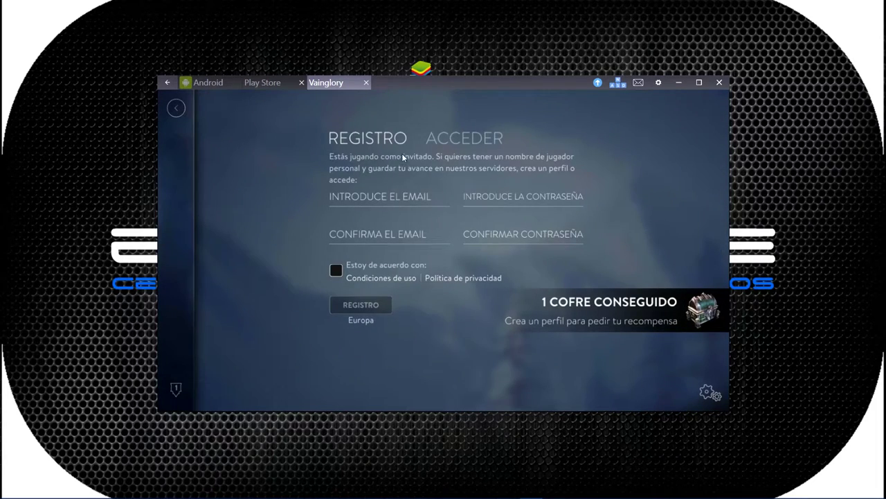
pyautogui.click(452, 140)
pyautogui.click(340, 201)
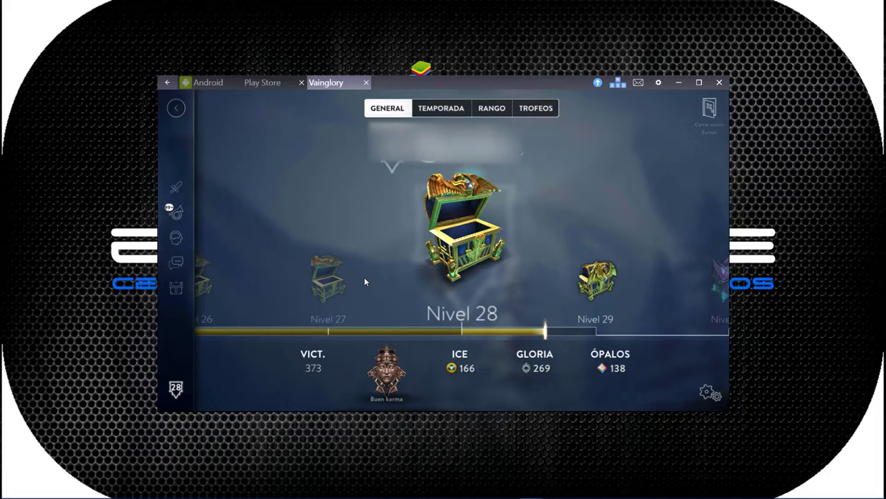
# - Open the game settings and lower Volumen de música del juego to zero
pyautogui.click(711, 387)
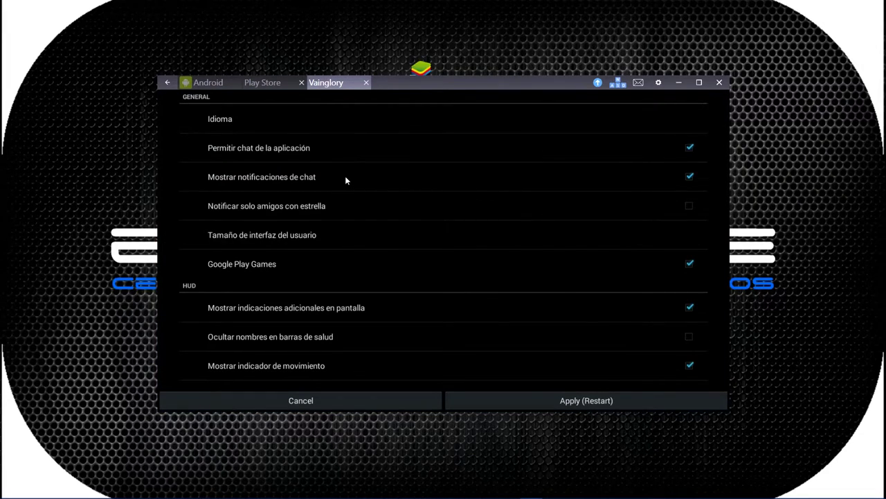
pyautogui.scroll(-10, 344, 175)
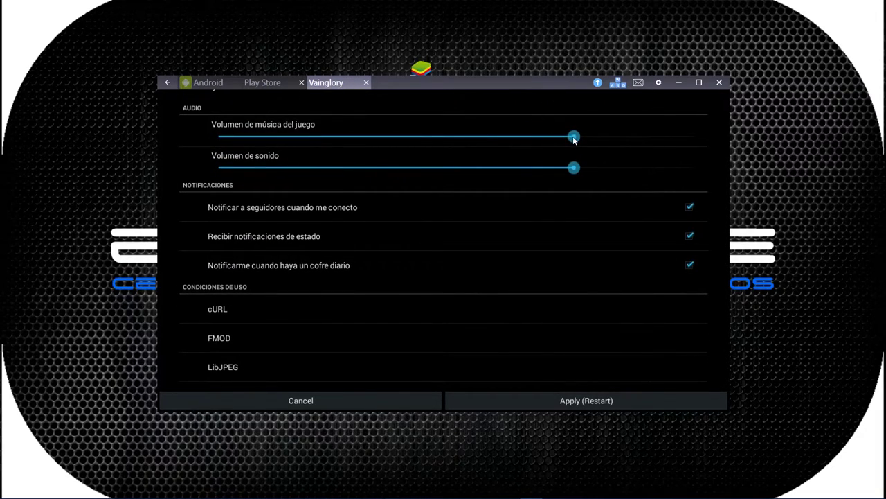
pyautogui.moveTo(565, 138); pyautogui.dragTo(131, 138)
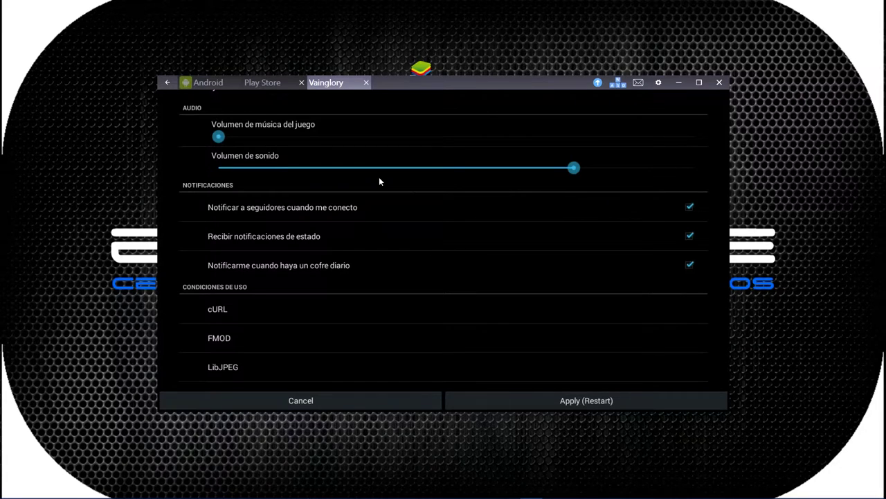
# - Set Ajustes de calidad to Alta and apply the settings by restarting the game
pyautogui.scroll(-1, 394, 173)
pyautogui.scroll(3, 390, 175)
pyautogui.scroll(3, 389, 180)
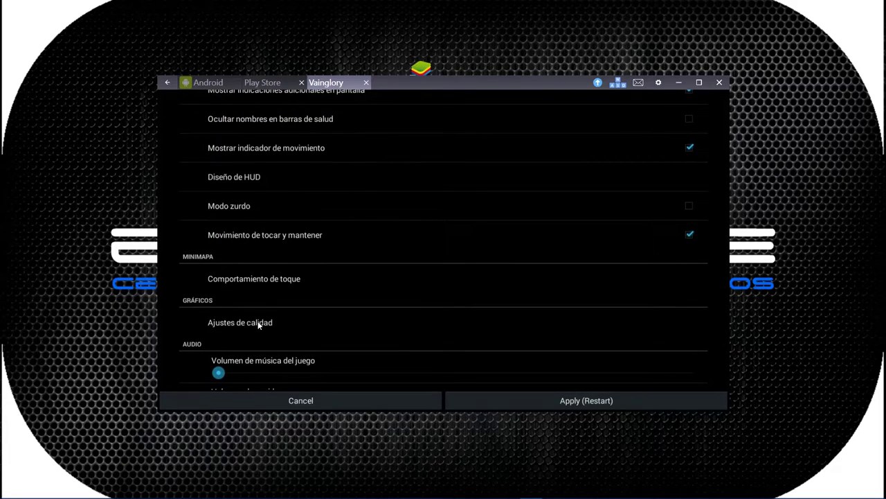
pyautogui.click(259, 323)
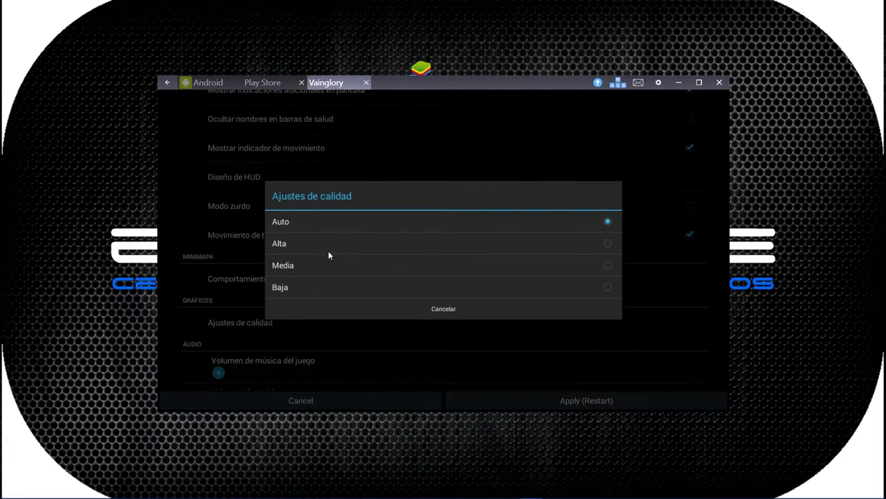
pyautogui.click(331, 251)
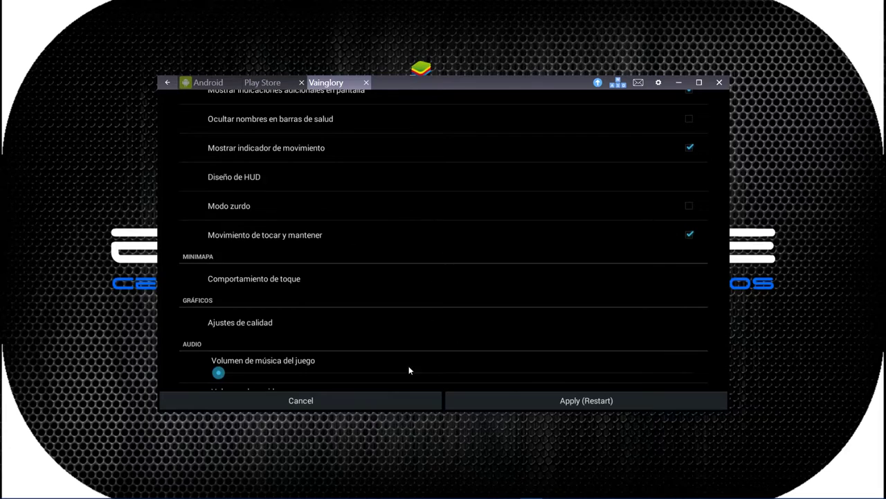
pyautogui.click(516, 401)
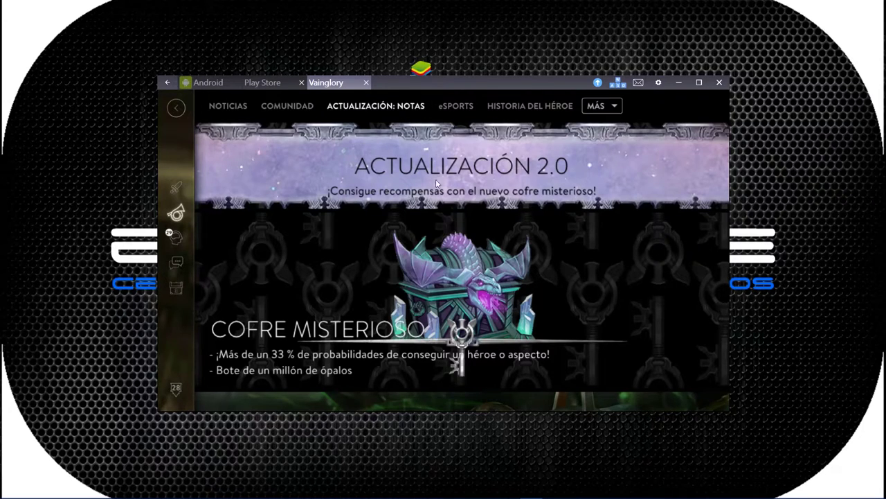
# - Maximize the game window and start an individual Battle Royale match against bots at Muy fácil difficulty
pyautogui.click(698, 81)
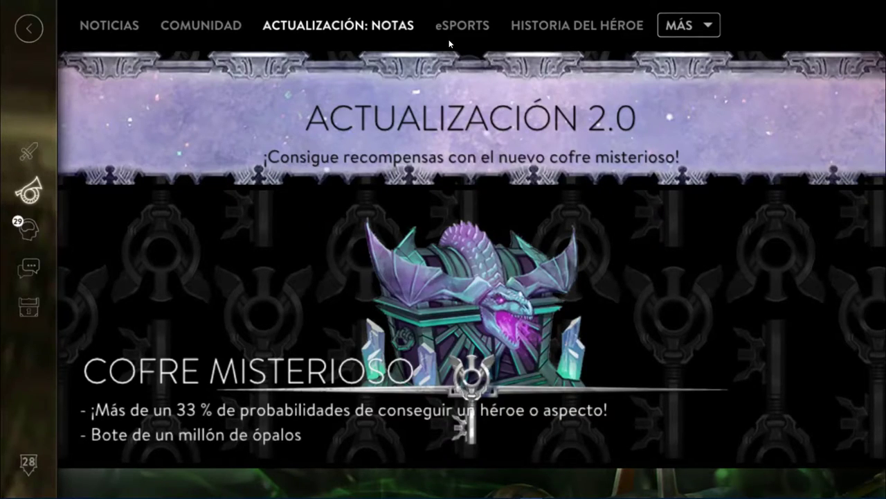
pyautogui.moveTo(429, 4)
pyautogui.click(34, 154)
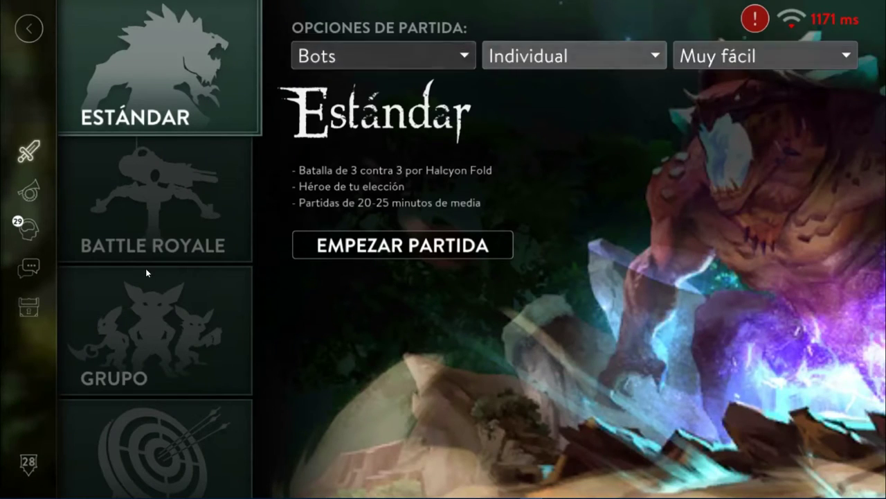
pyautogui.click(148, 223)
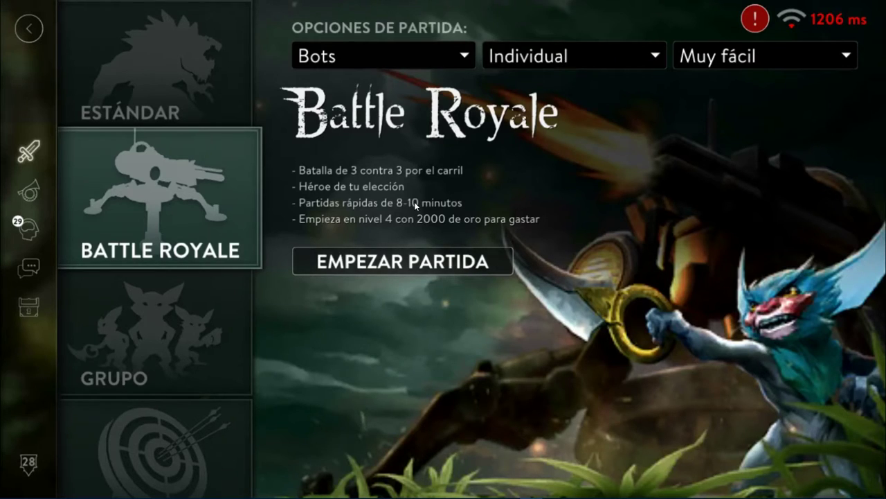
pyautogui.click(411, 264)
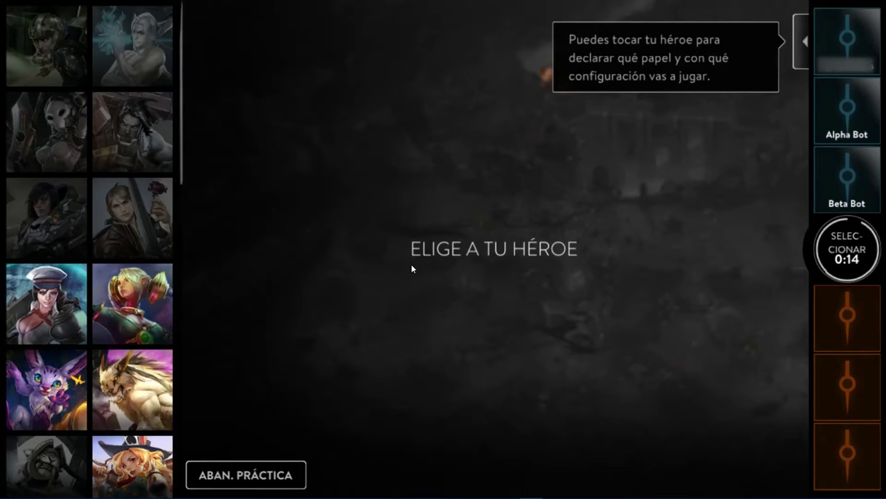
# - Choose Celeste as the hero and lock in the selection
pyautogui.click(153, 299)
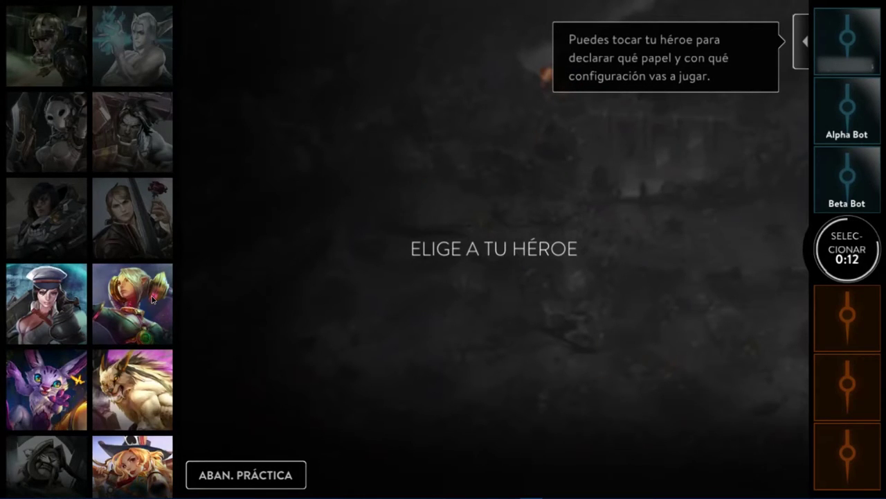
pyautogui.click(859, 254)
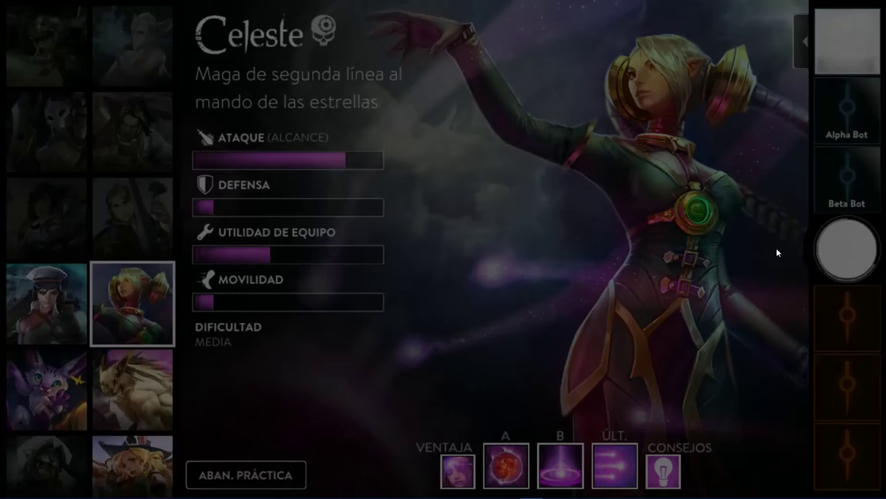
pyautogui.click(453, 91)
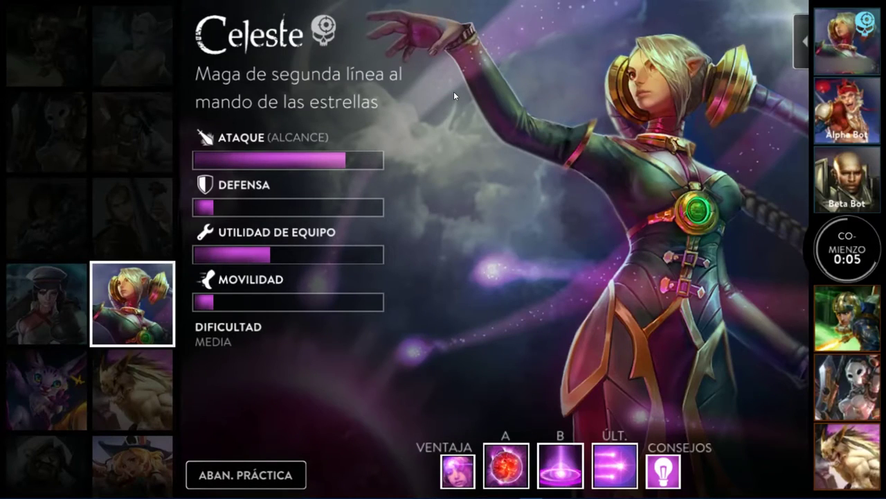